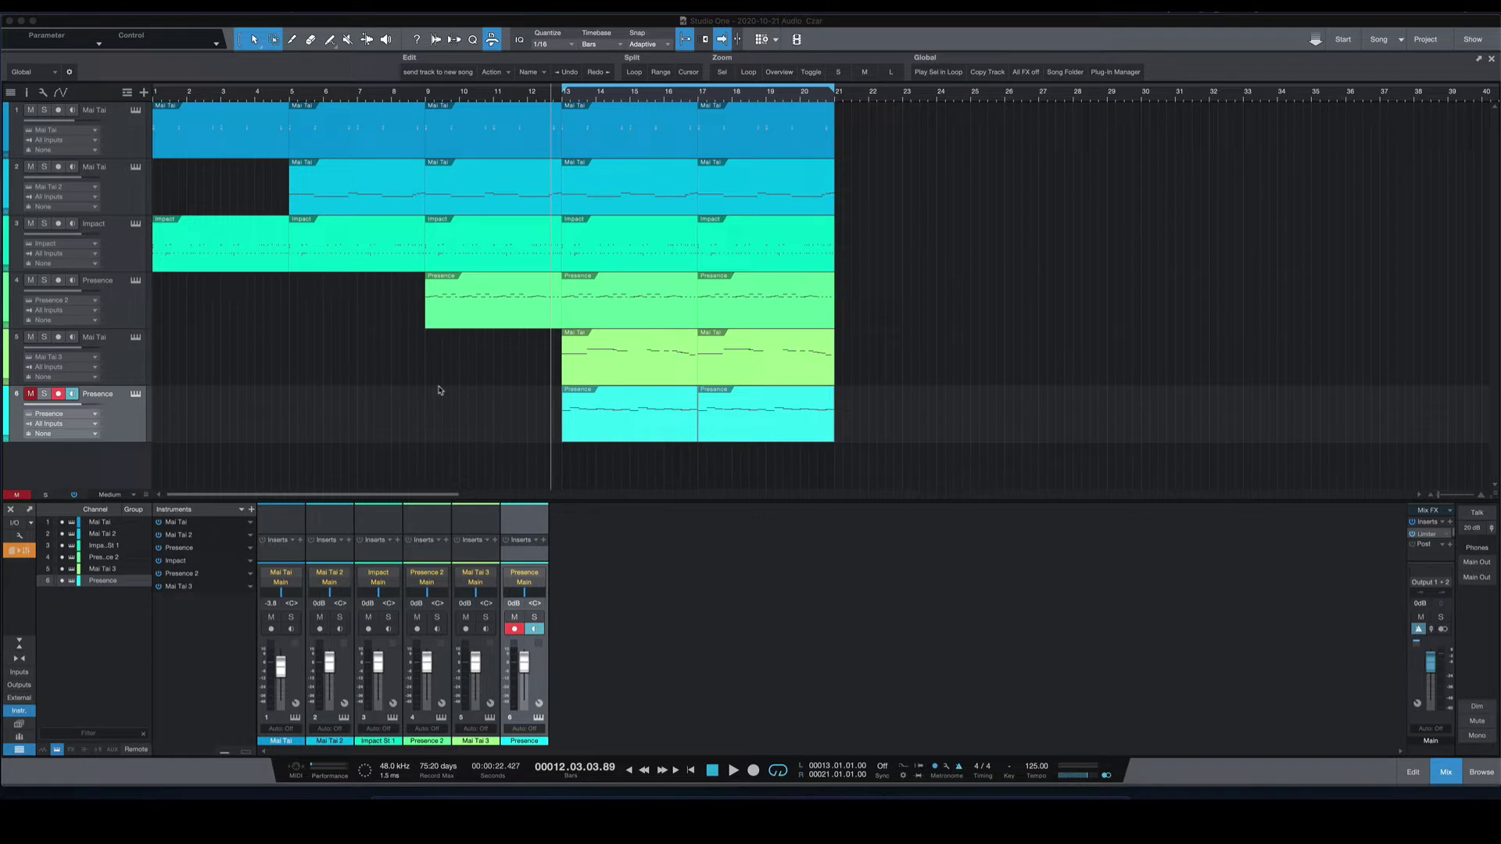
Step: Play the song from the start, then mute Mai Tai (track 5) and audition from bar 12
click(439, 390)
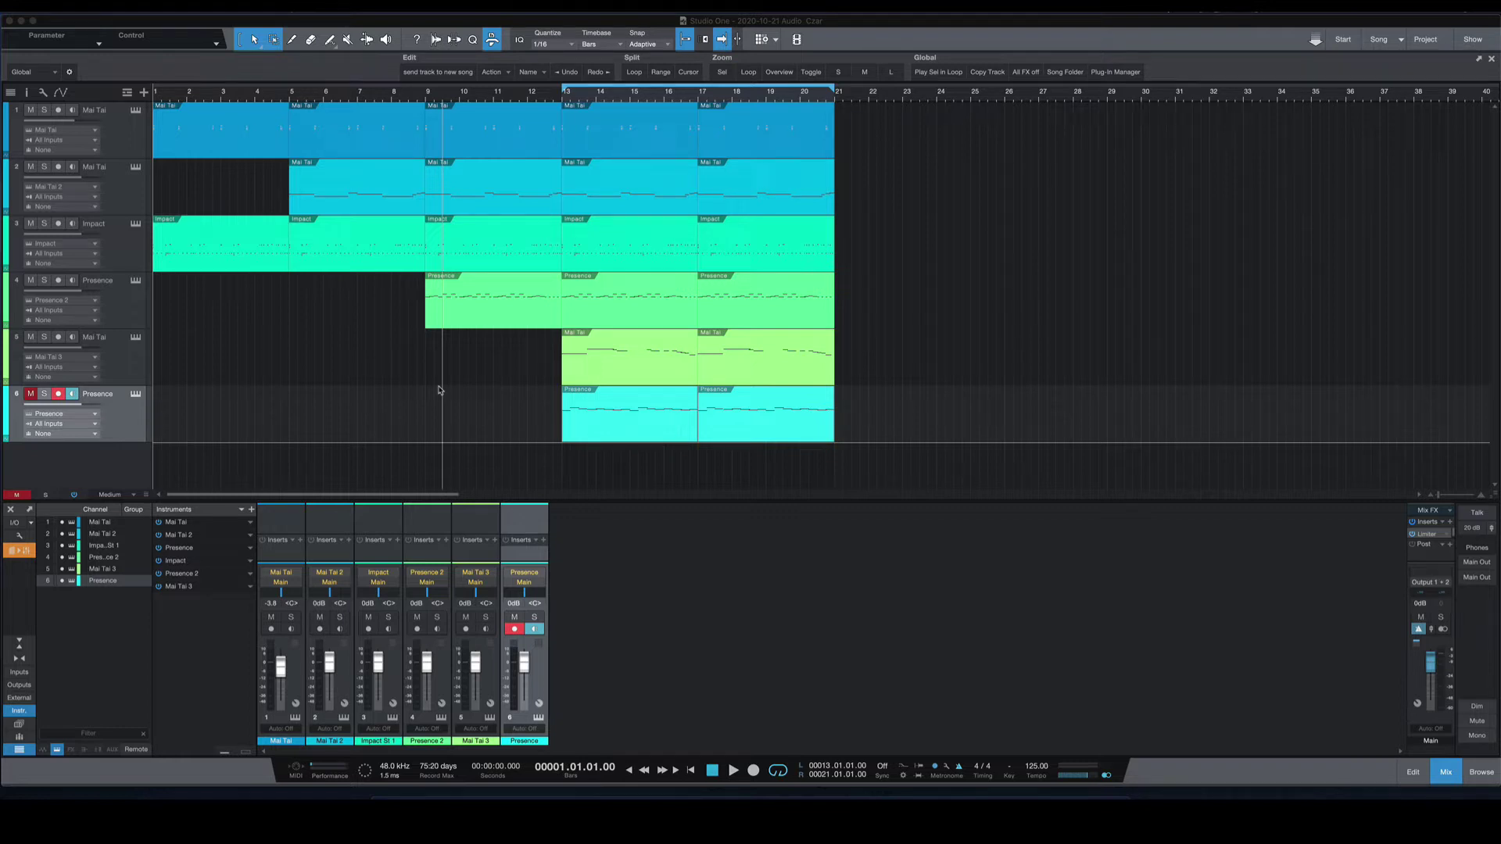
key(space)
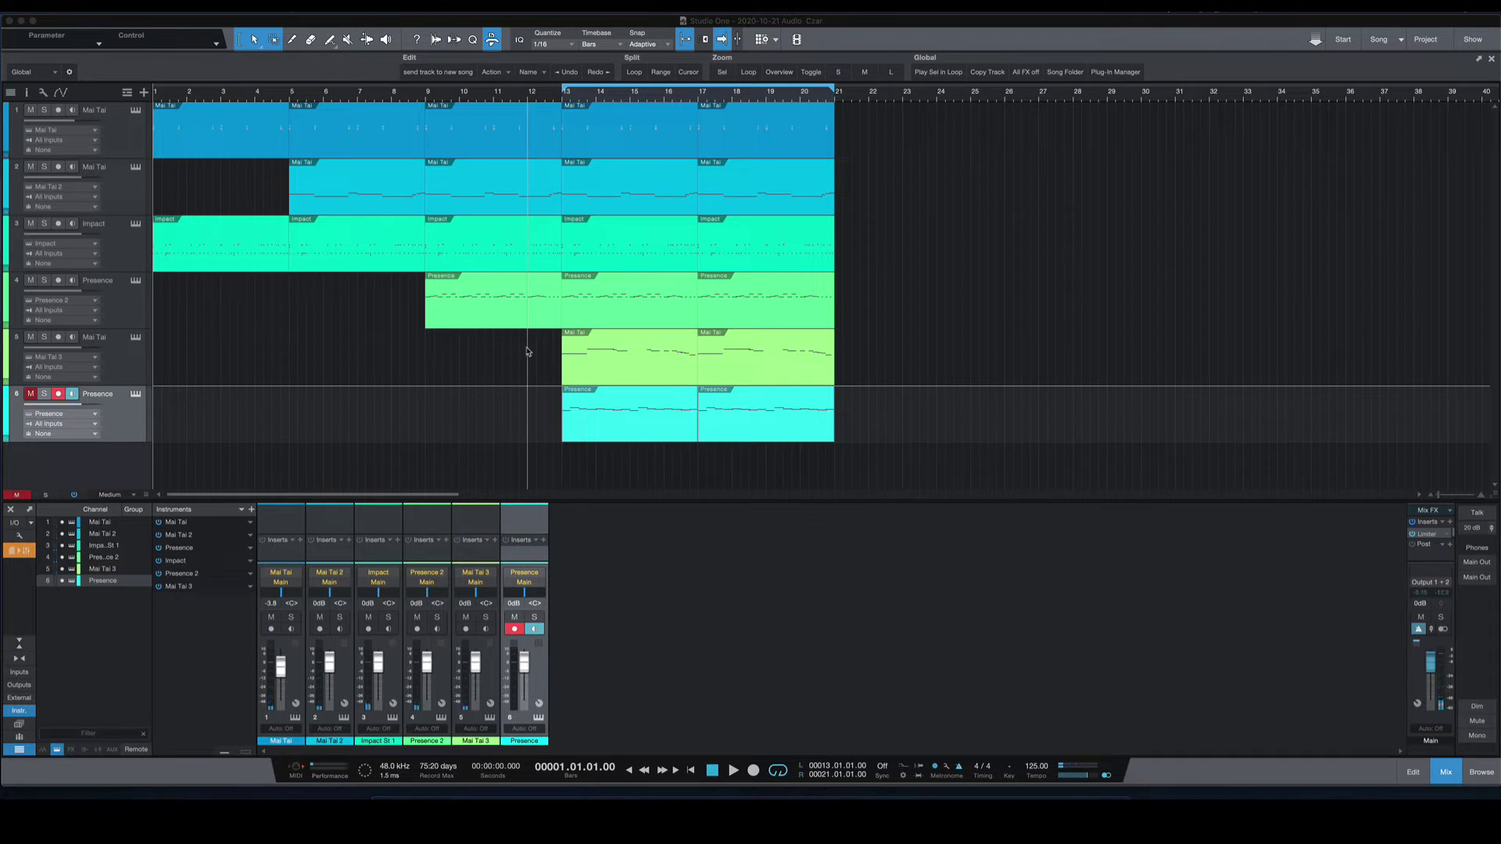
click(31, 339)
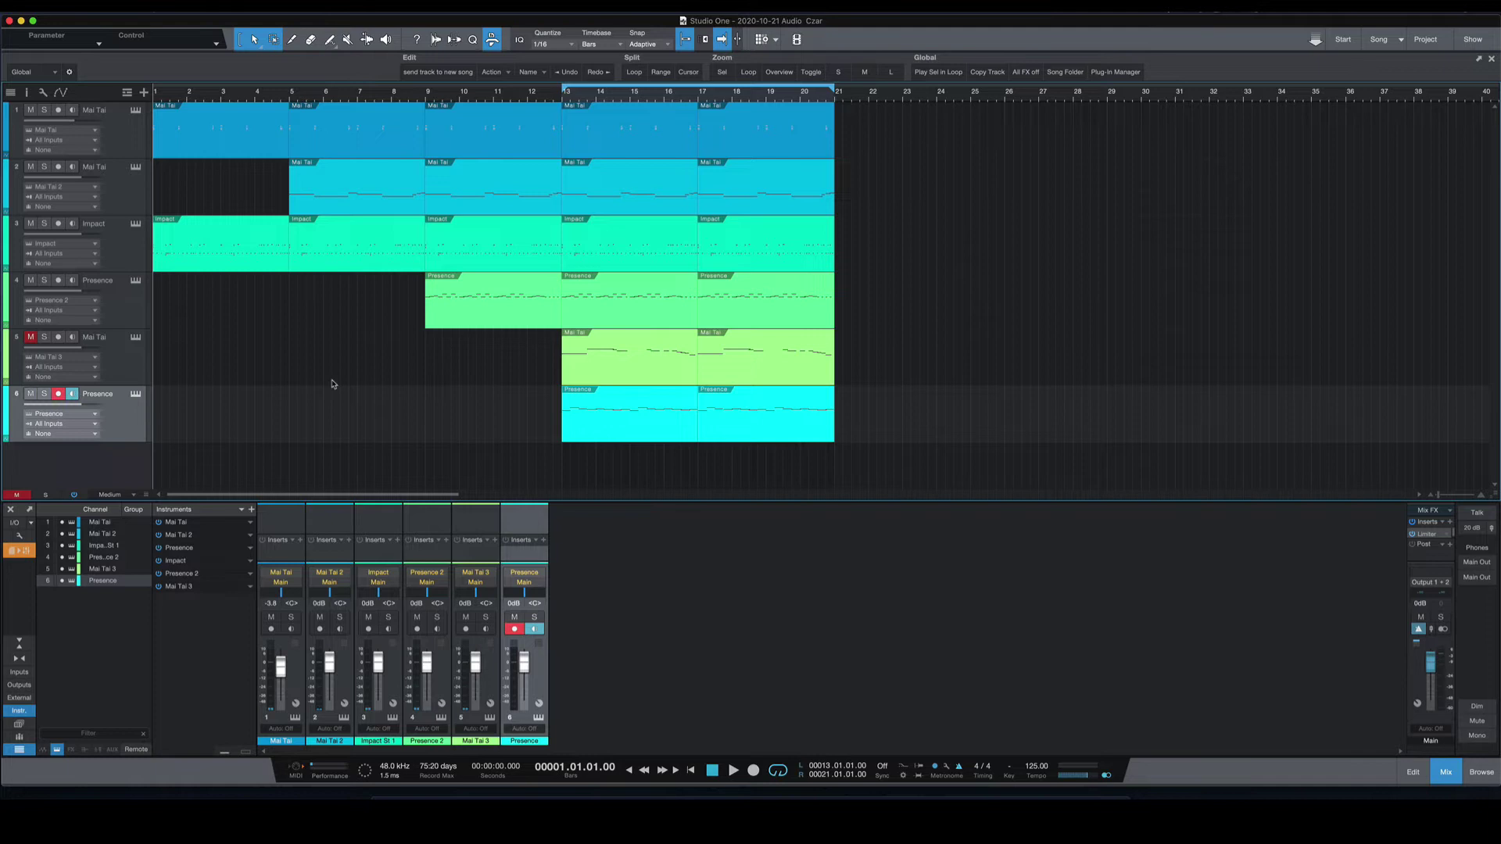
click(552, 378)
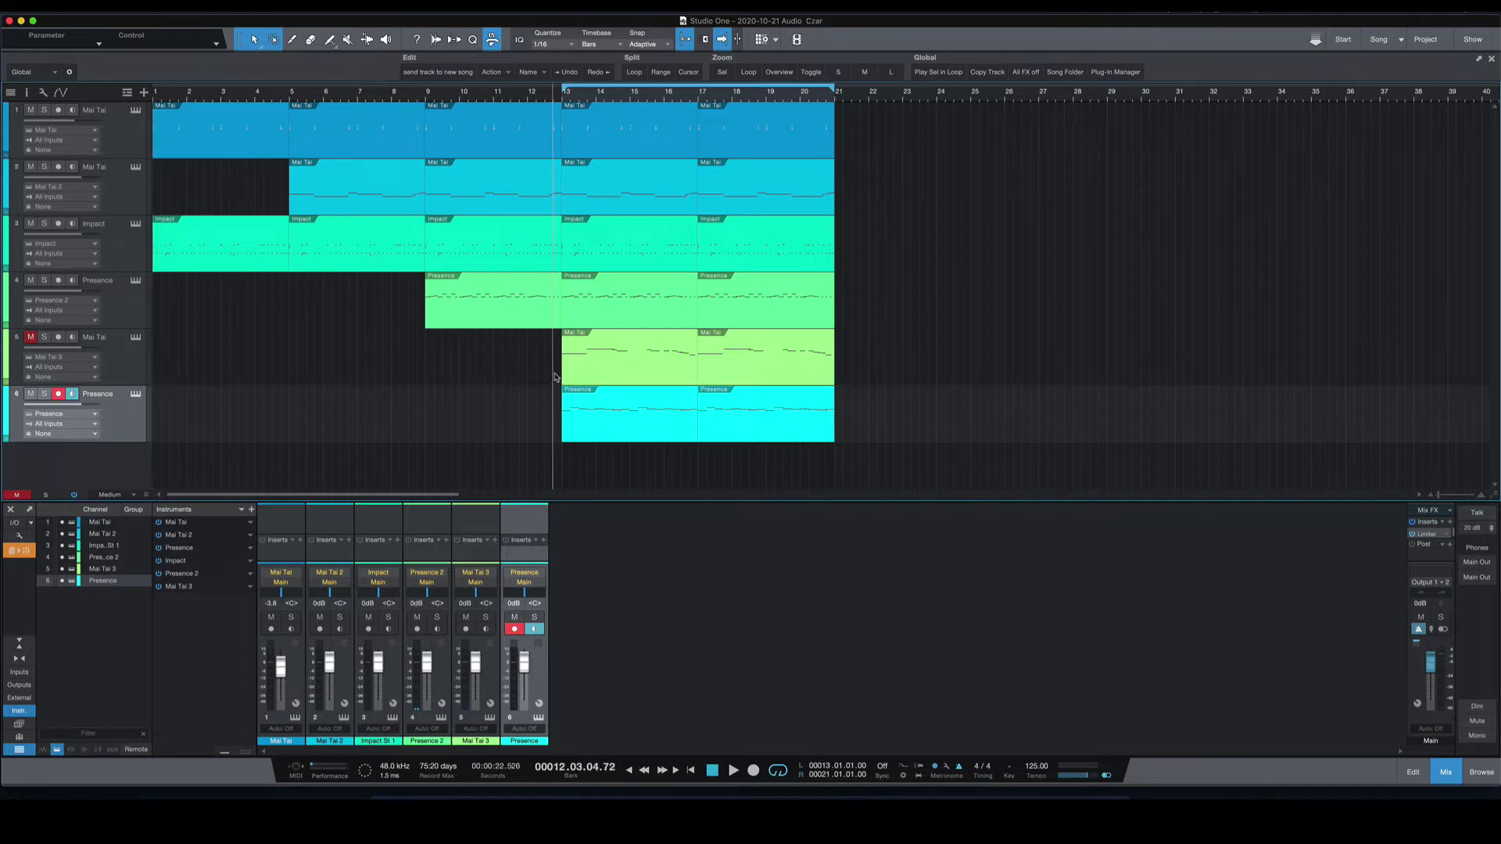
key(space)
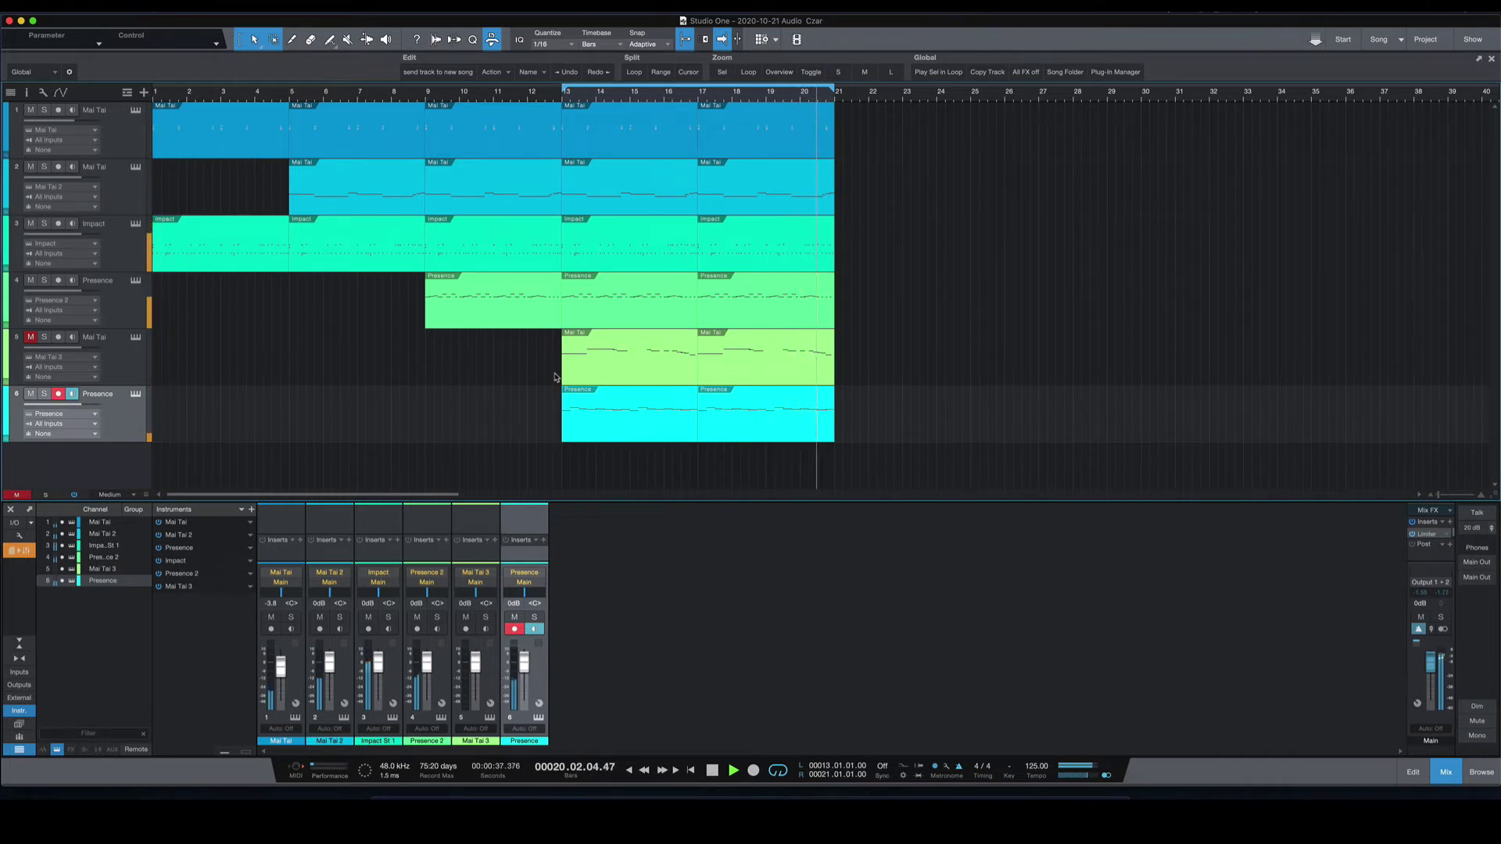
click(554, 373)
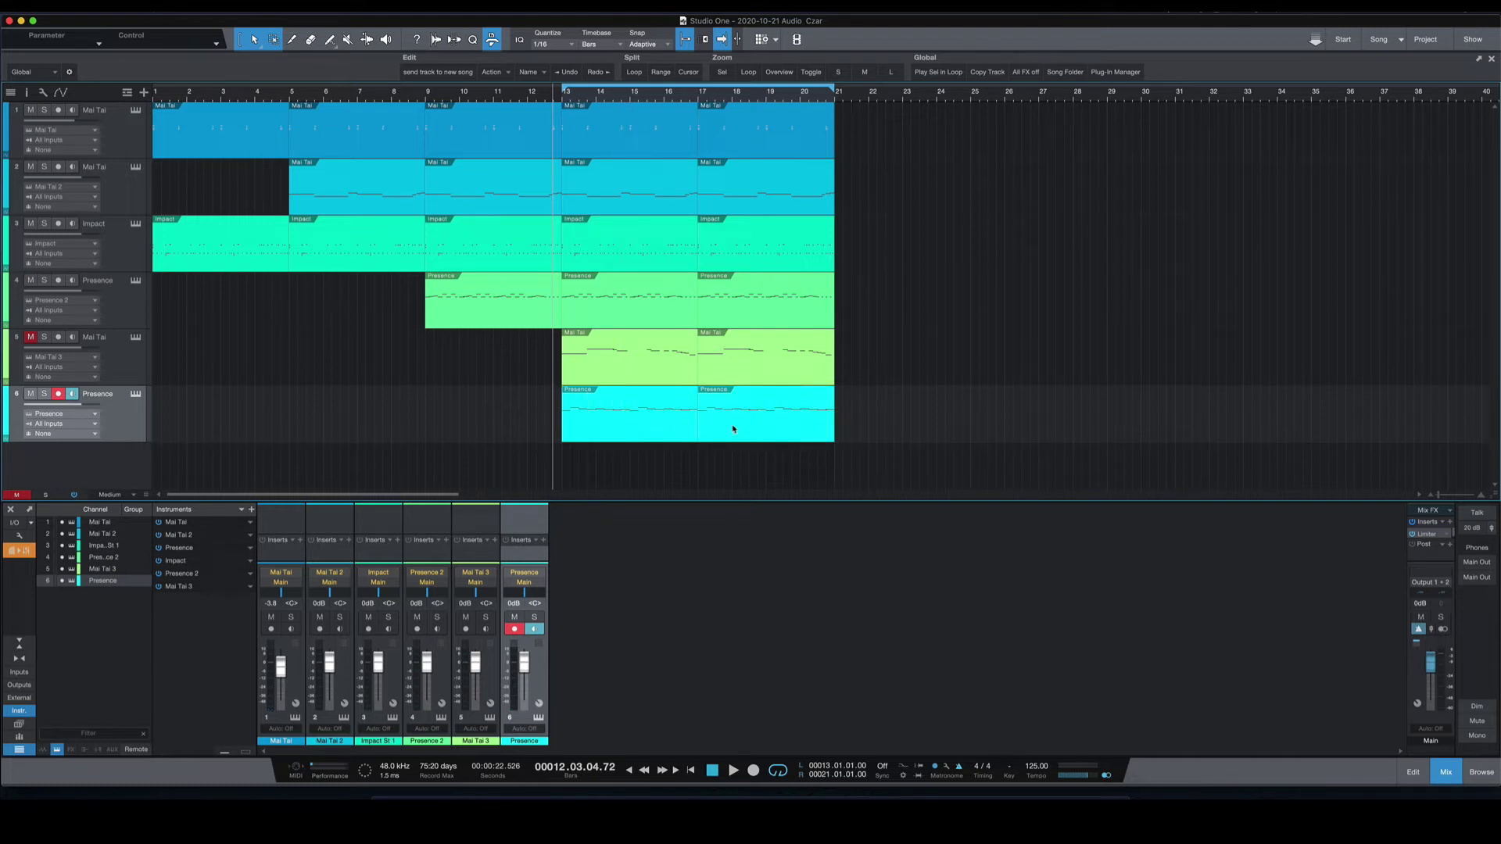
Step: Bounce the Presence instrument part to audio on a new track 7 with Ctrl+B
key(ctrl+b)
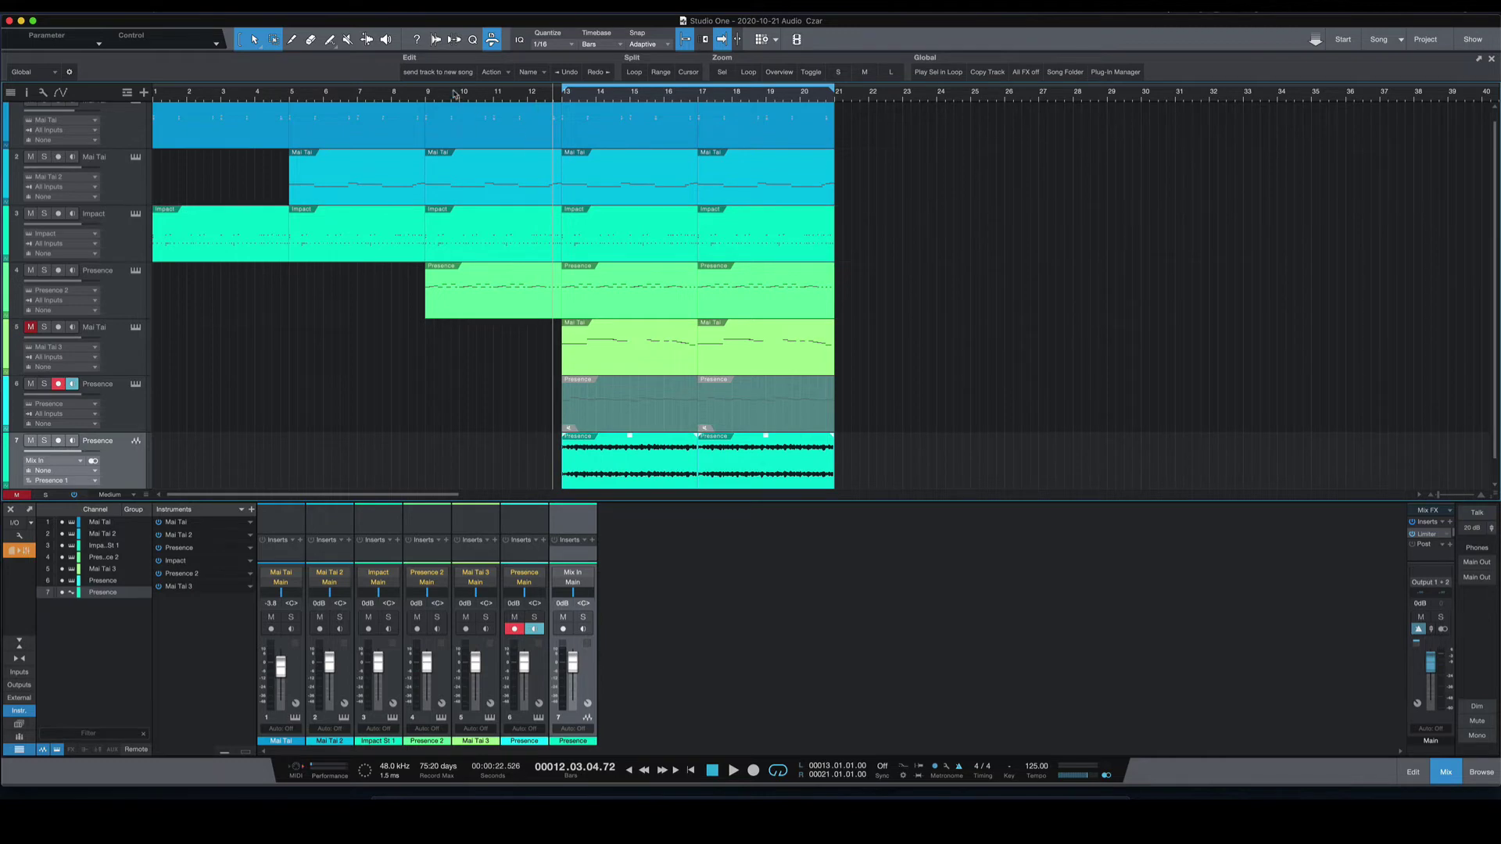
Step: Save the song, then confirm a new empty song with the Presence track and dismiss its alert
key(ctrl+s)
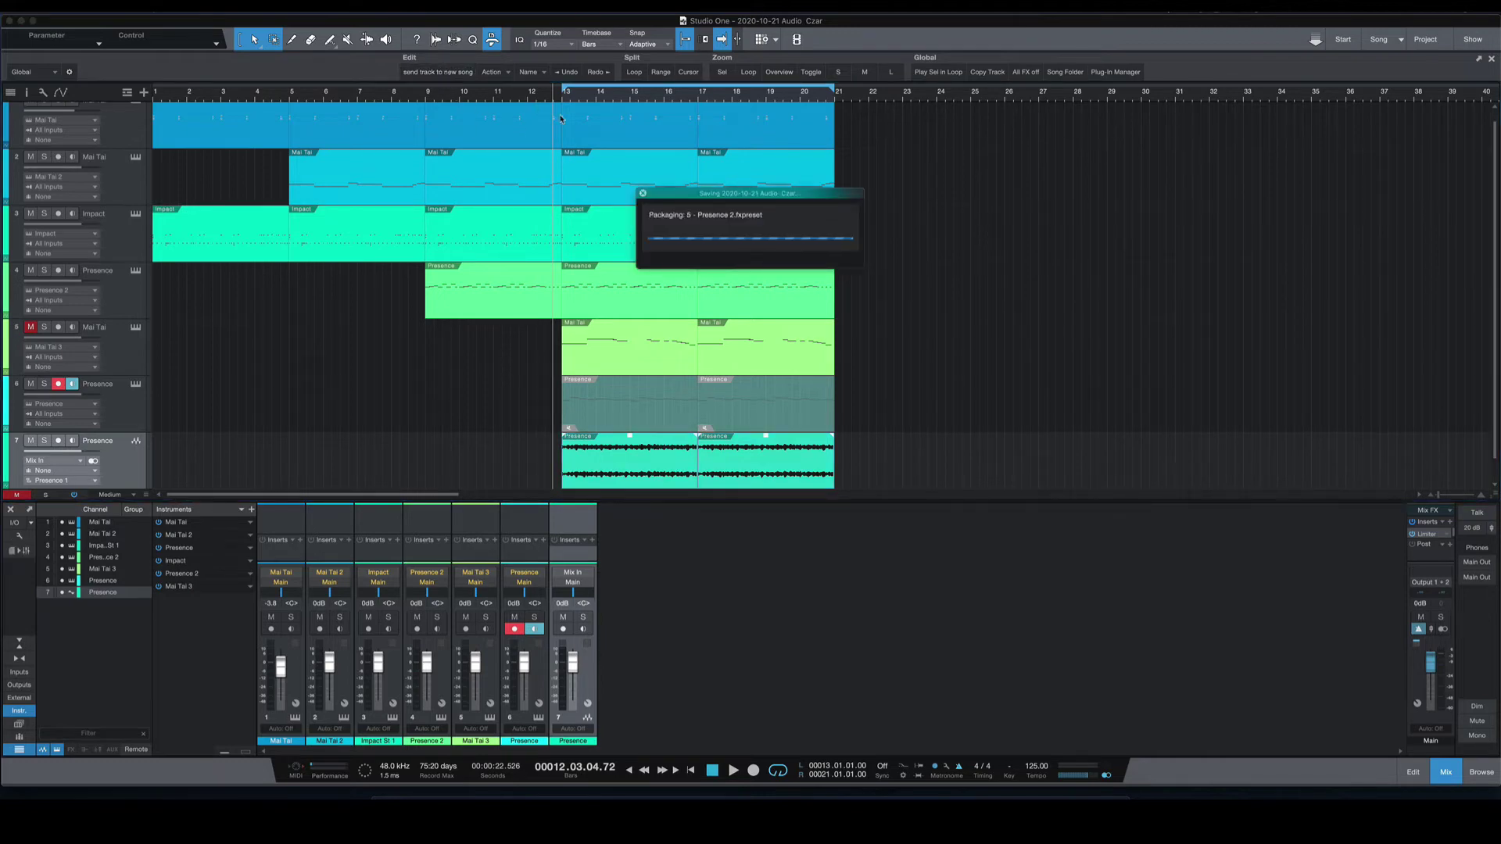
key(ctrl+n)
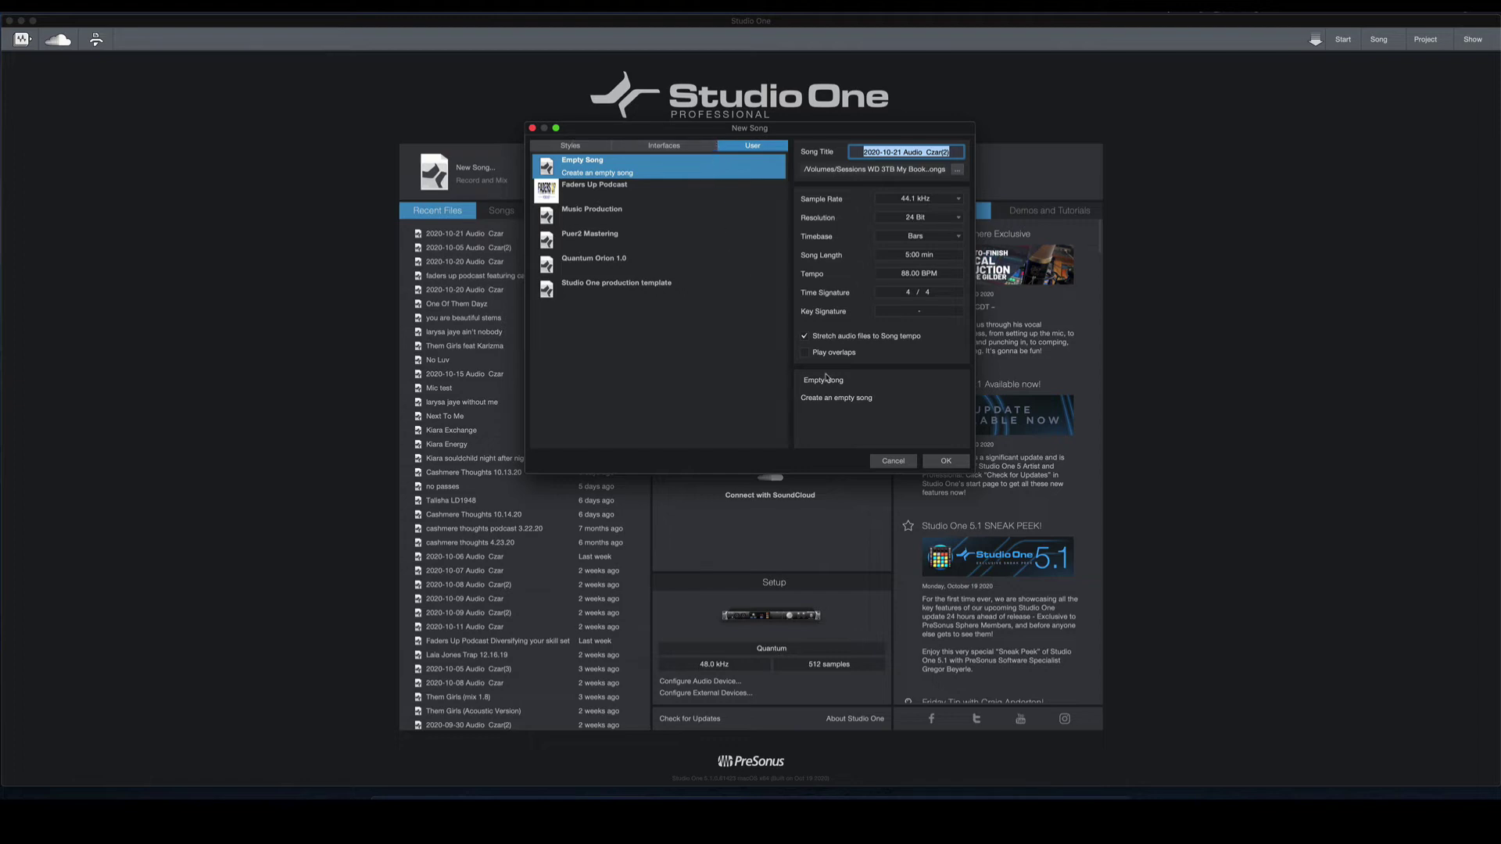
click(946, 460)
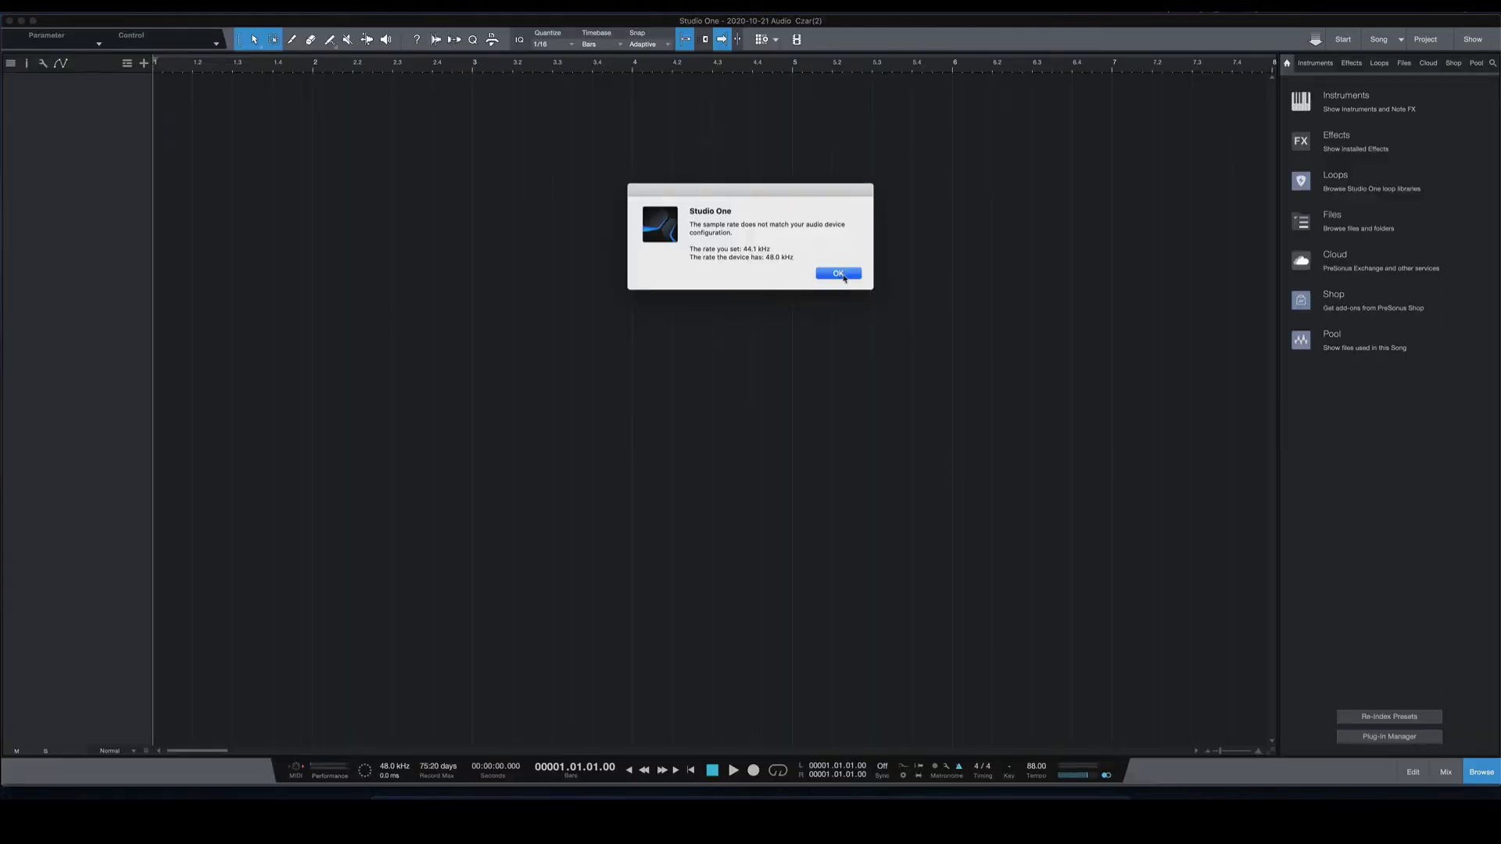
click(842, 273)
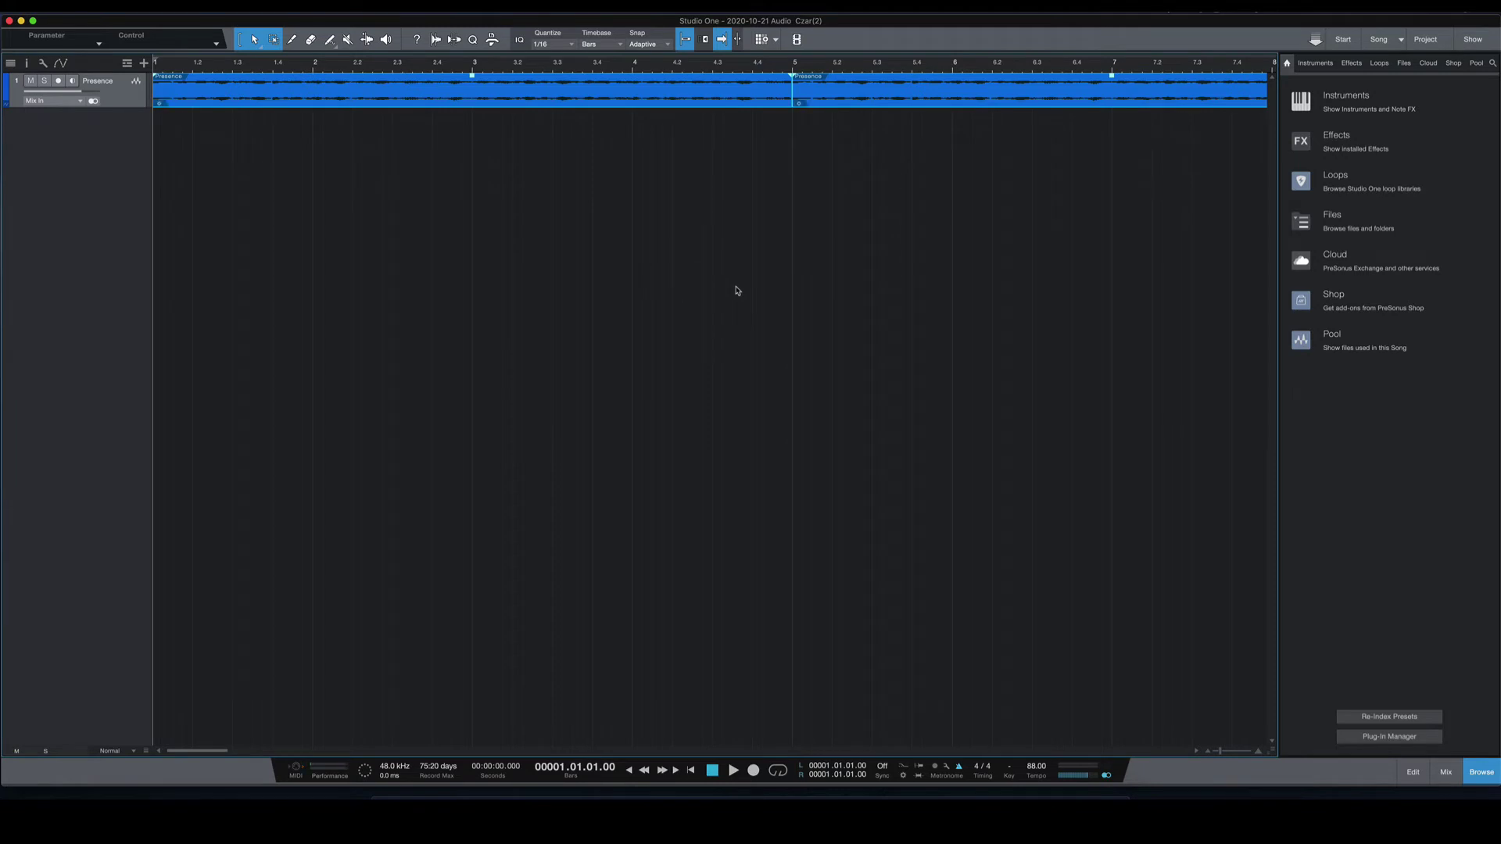
Step: Zoom out to the whole Presence audio part, then play and stop the new song
key(w)
key(w)
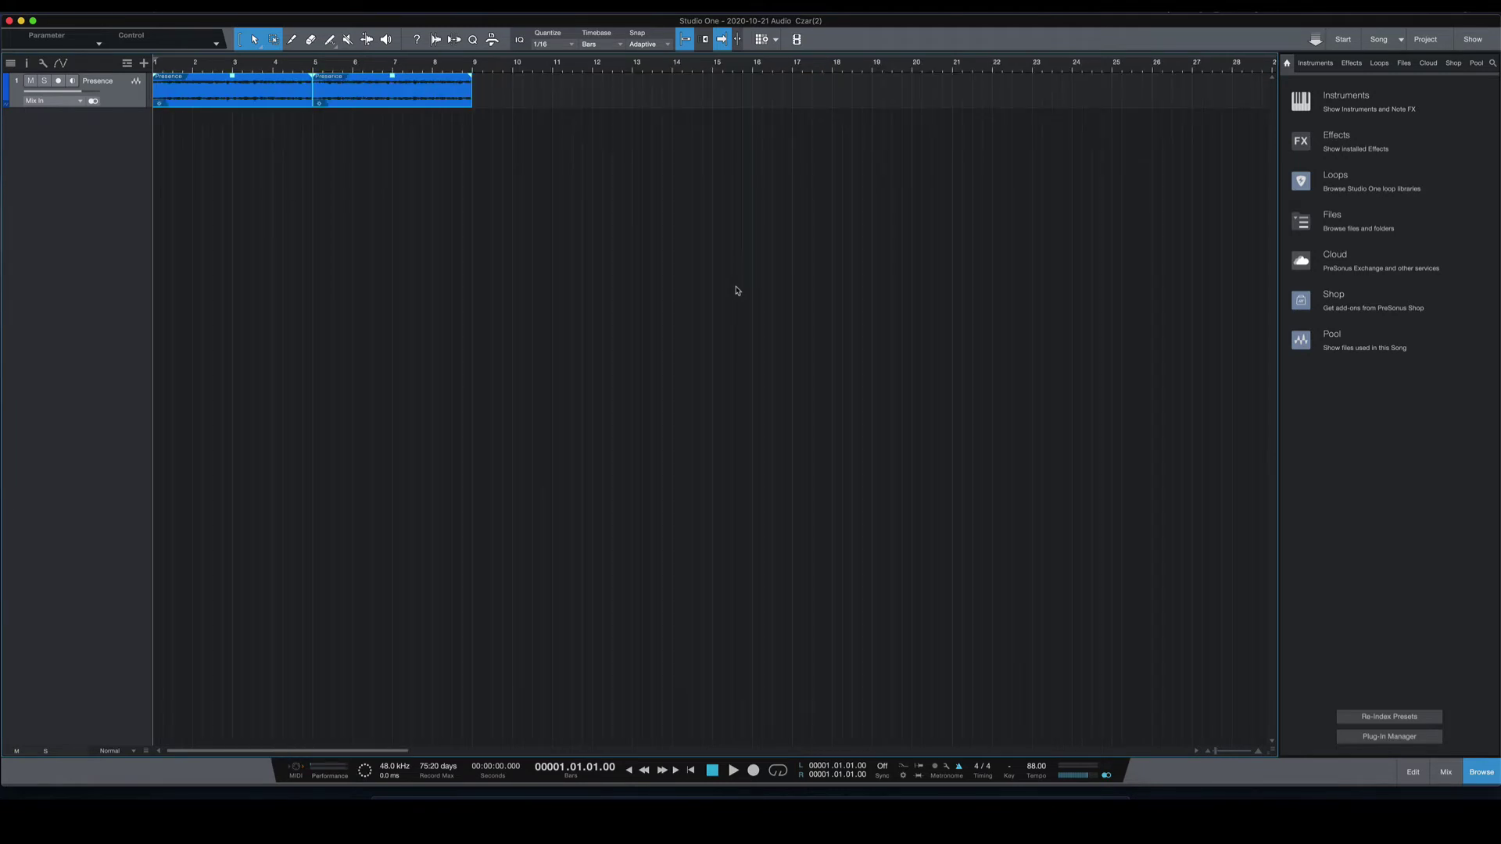
key(space)
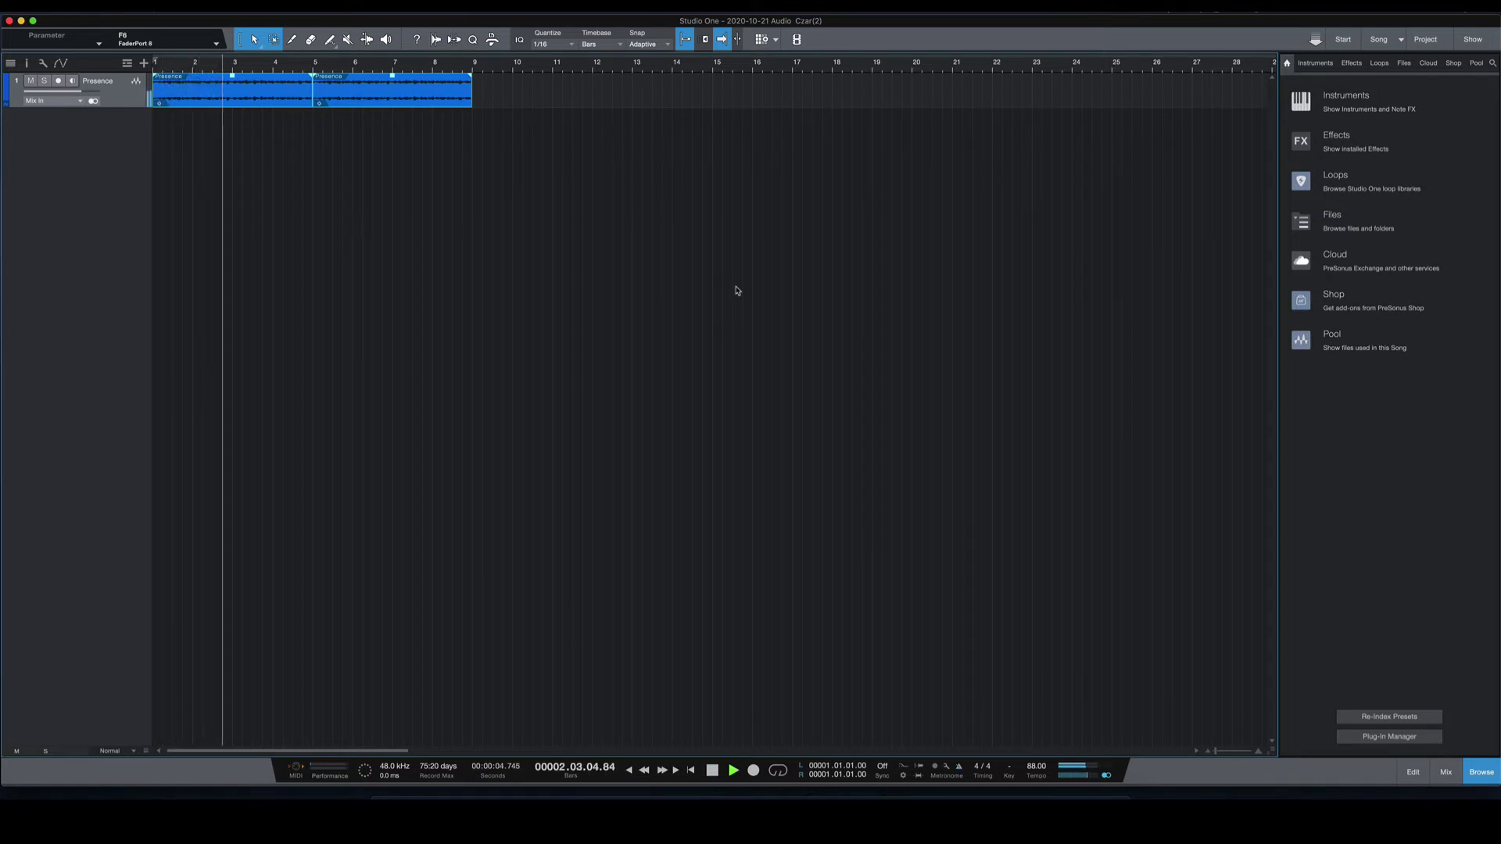
key(space)
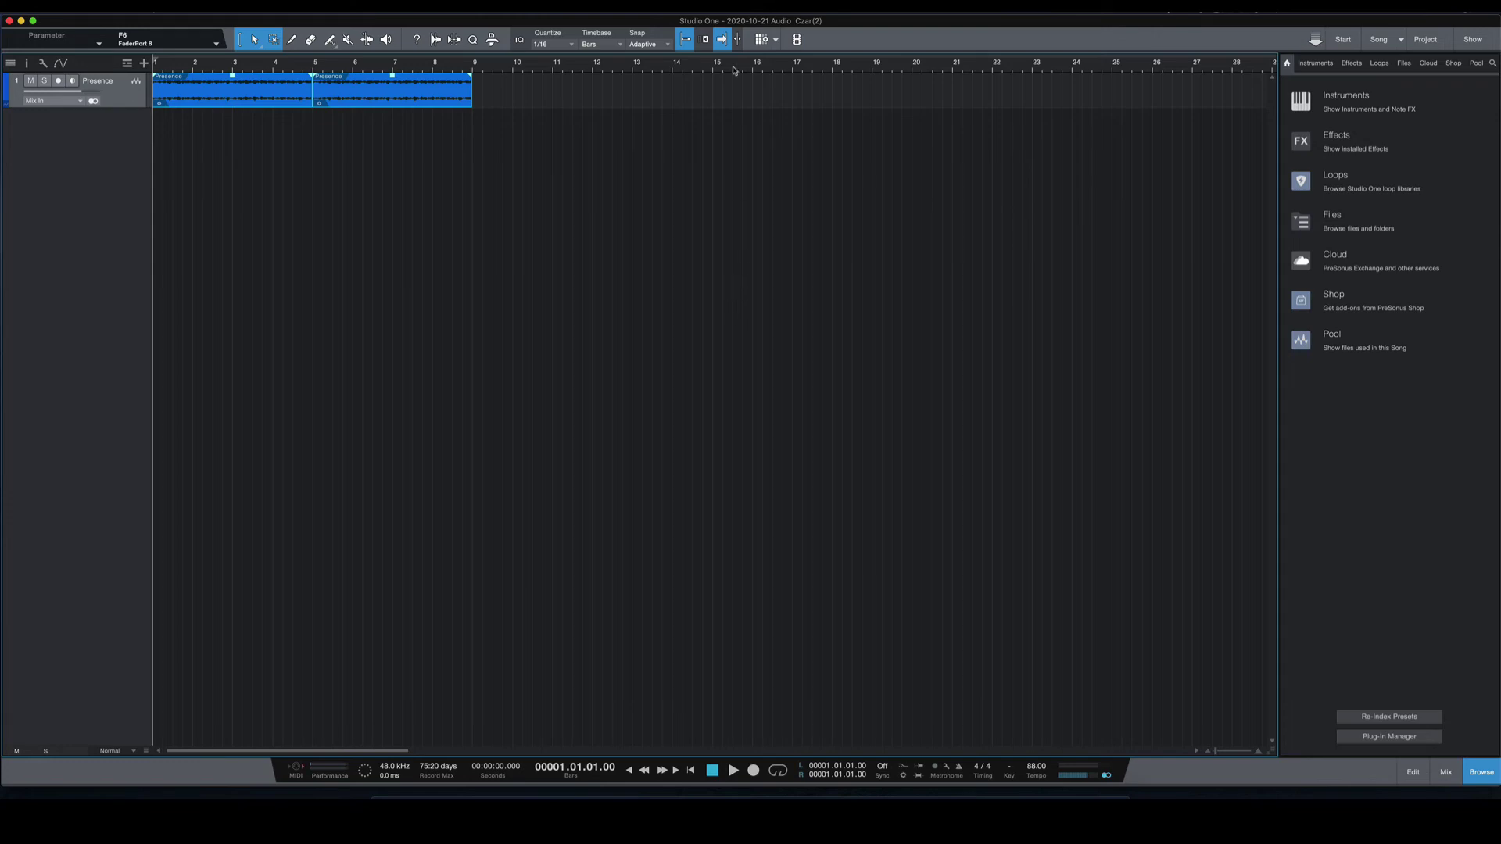
click(491, 38)
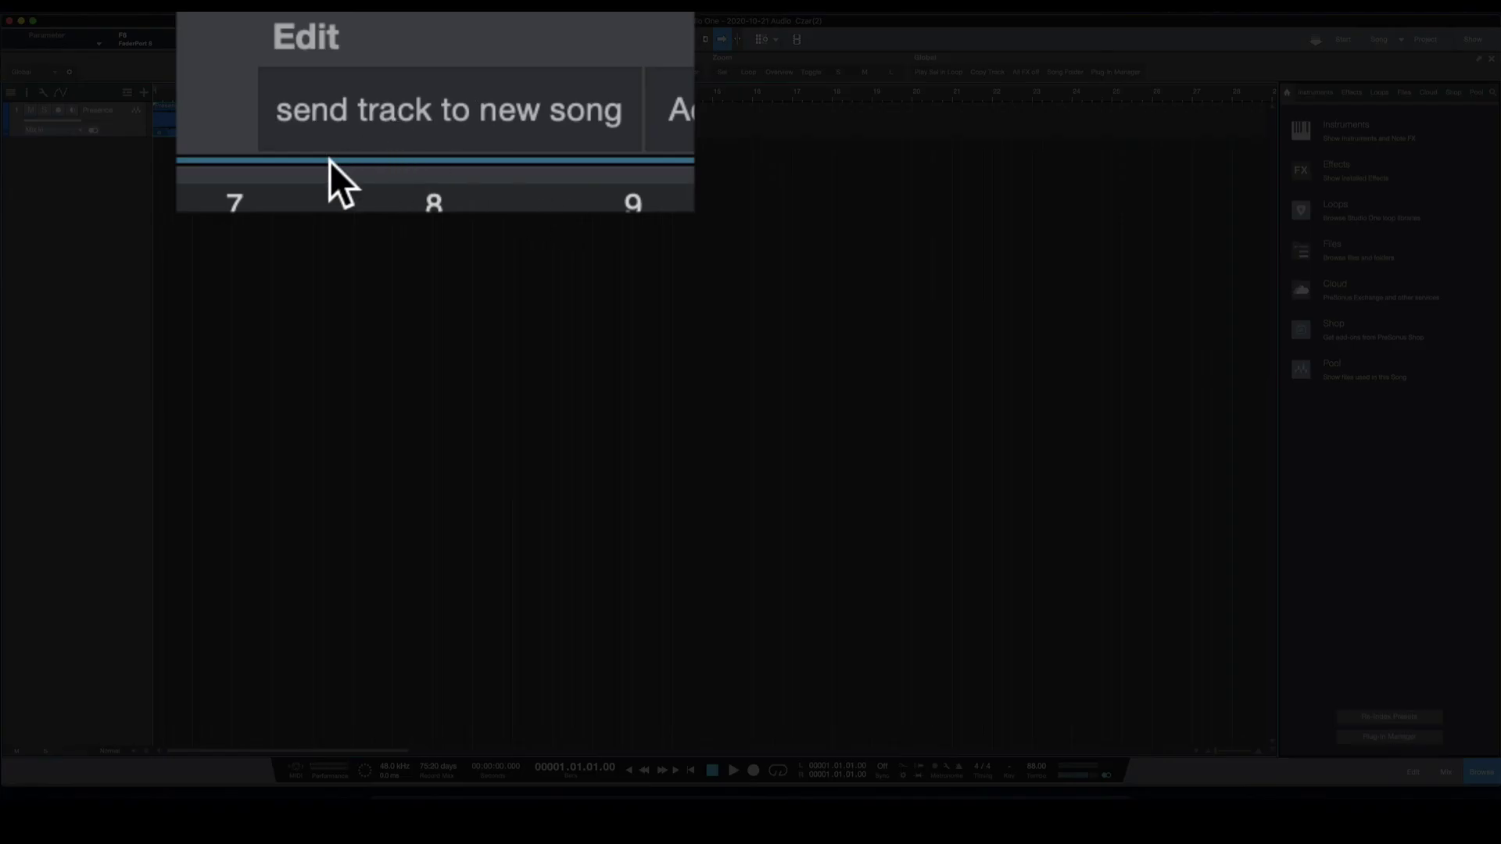